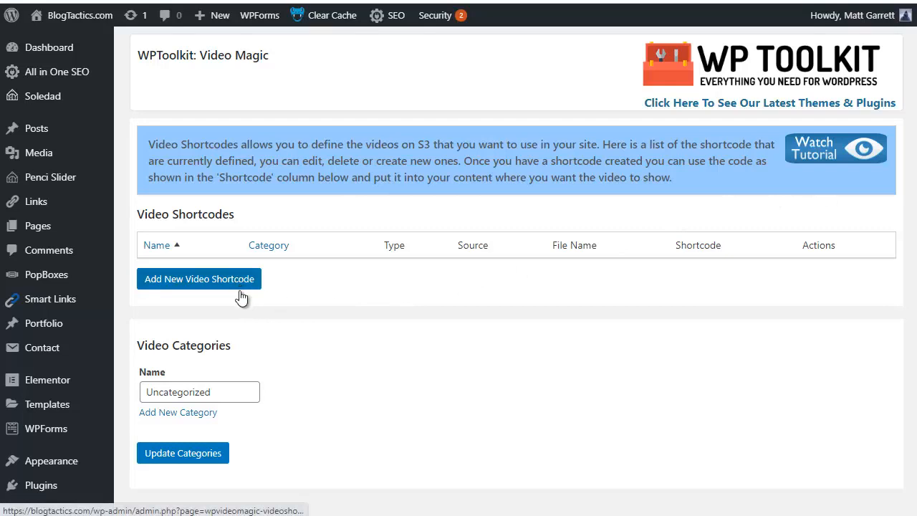
- Add two video categories named Affiliate Marketing and List Building
left_click(205, 420)
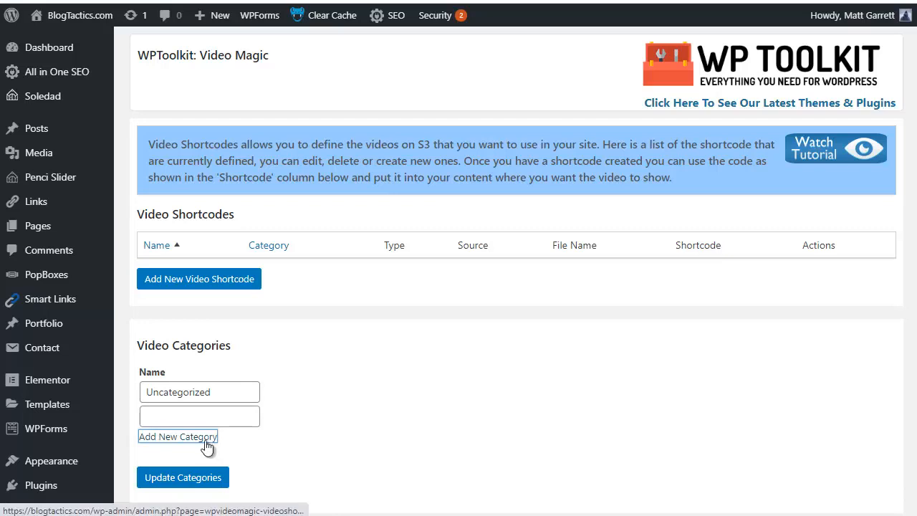
left_click(205, 438)
scroll(431, 370, "down", 1)
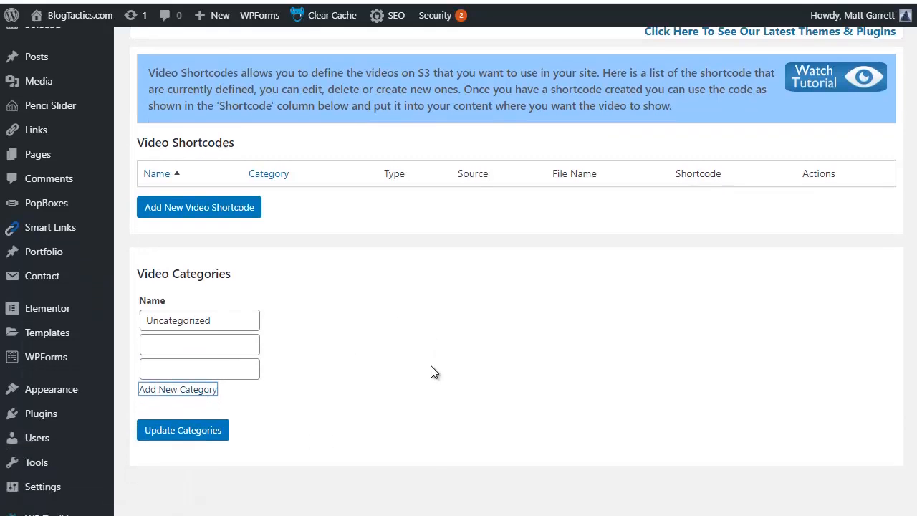
left_click(245, 346)
type("Affiliate Marketing")
left_click(224, 365)
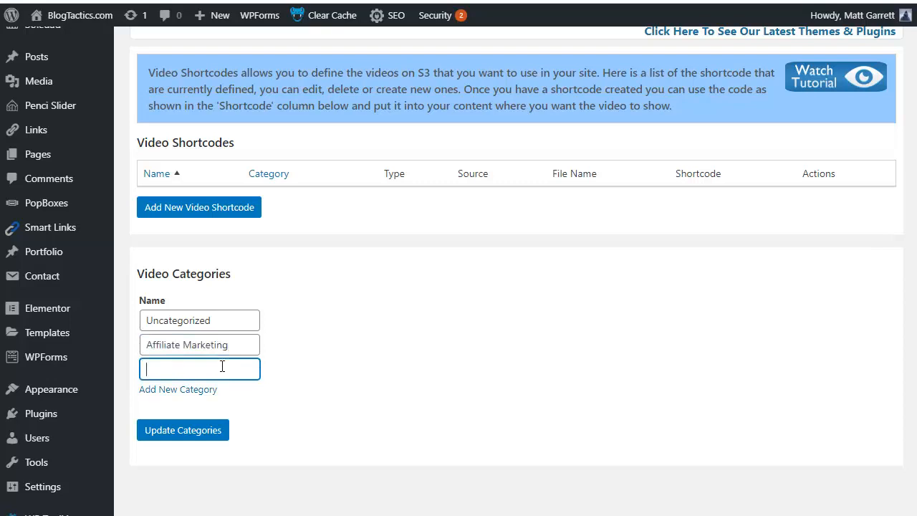
type("List Building")
- Add a third video category named Blogging and save the updated category list
left_click(152, 390)
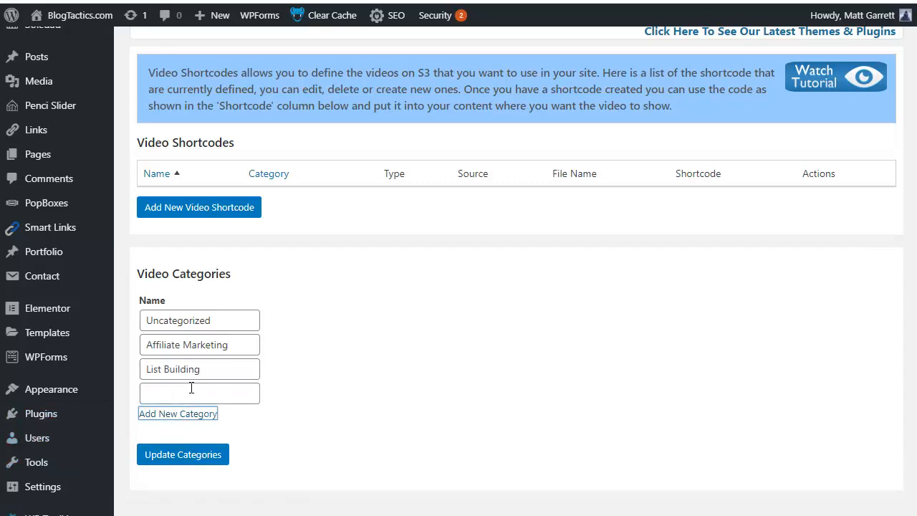
left_click(190, 387)
type("Blogging")
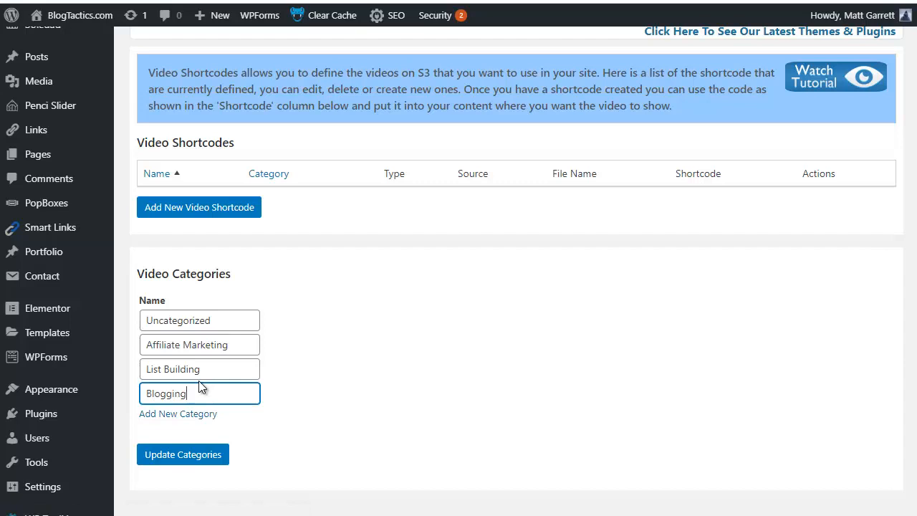
left_click(192, 460)
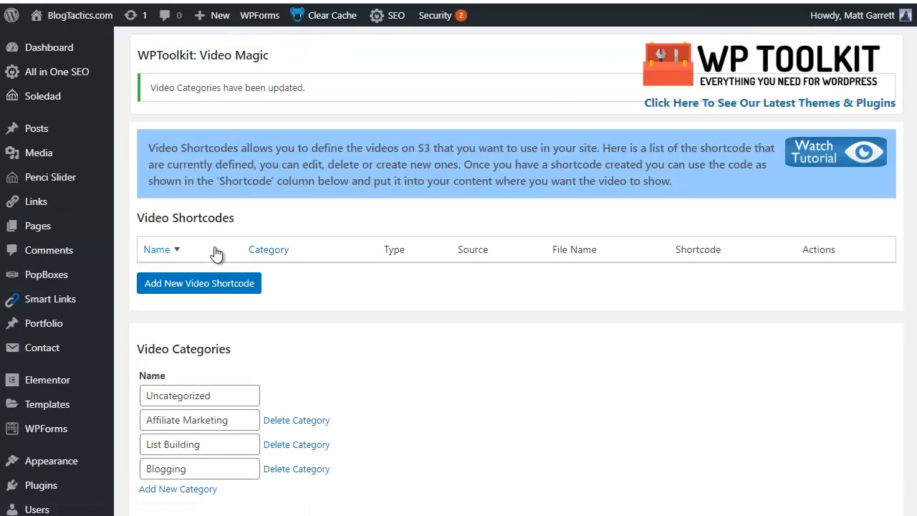
- Start a new video shortcode named "WarriorPlus Tutorial" and assign it to the Affiliate Marketing category
left_click(200, 285)
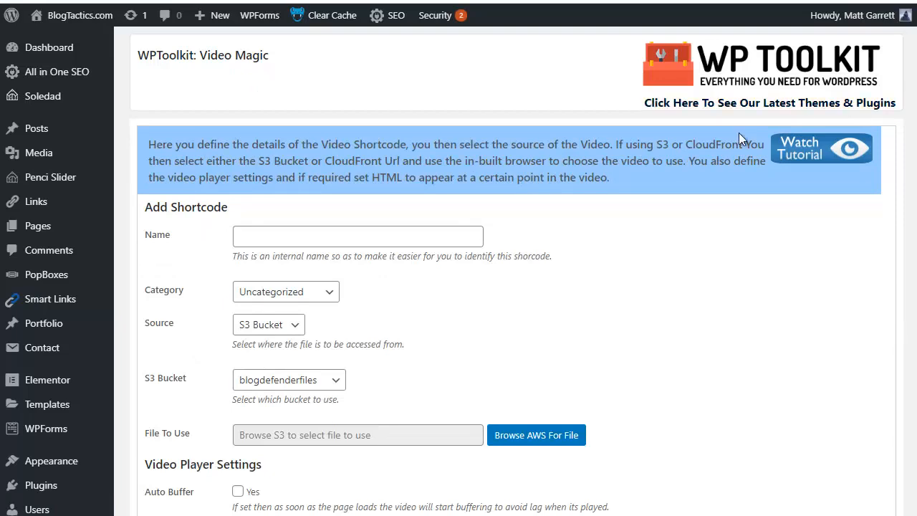
left_click(378, 234)
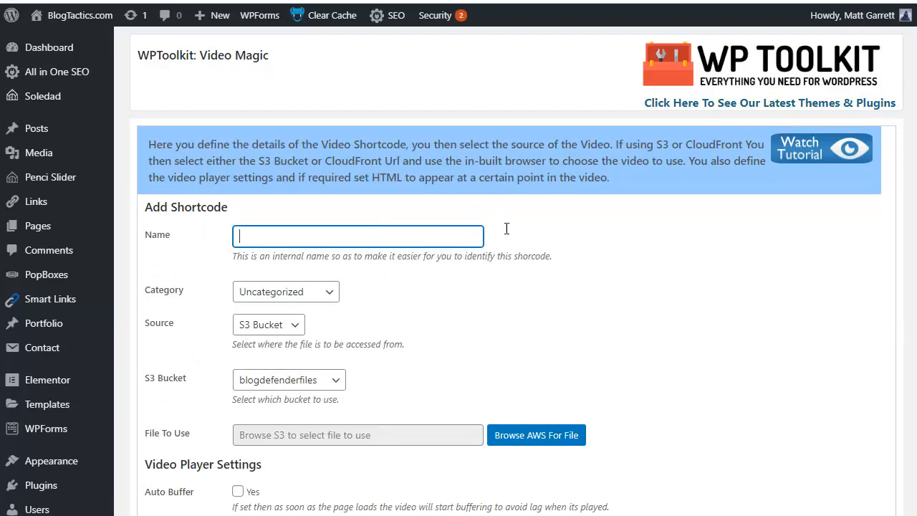
type("WarriorPlus Tutorial")
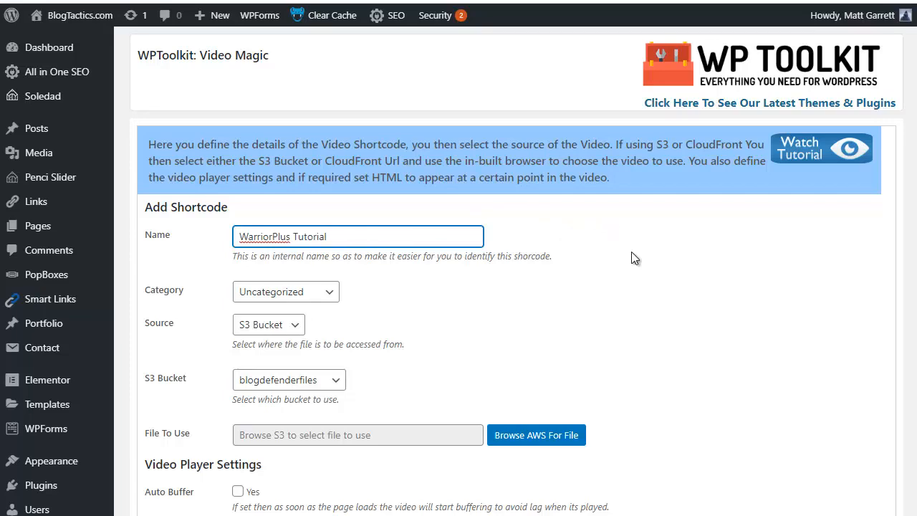
left_click(330, 294)
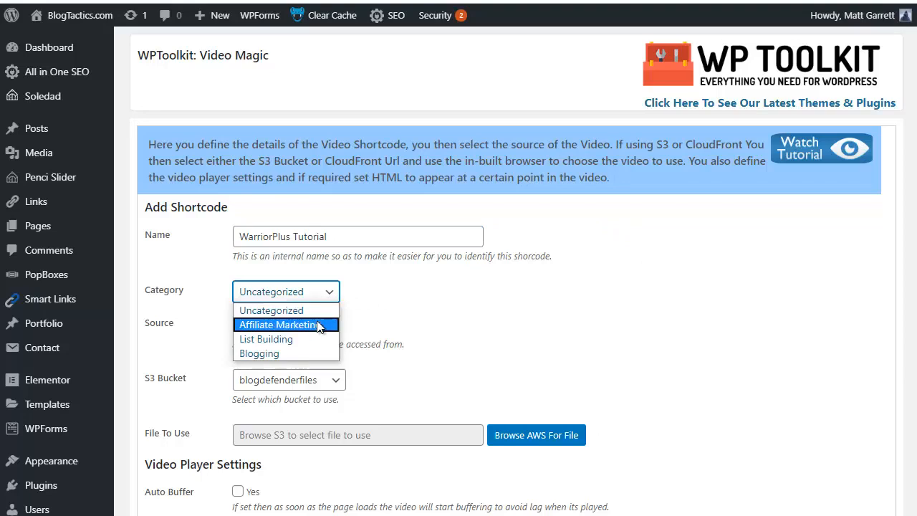
left_click(319, 327)
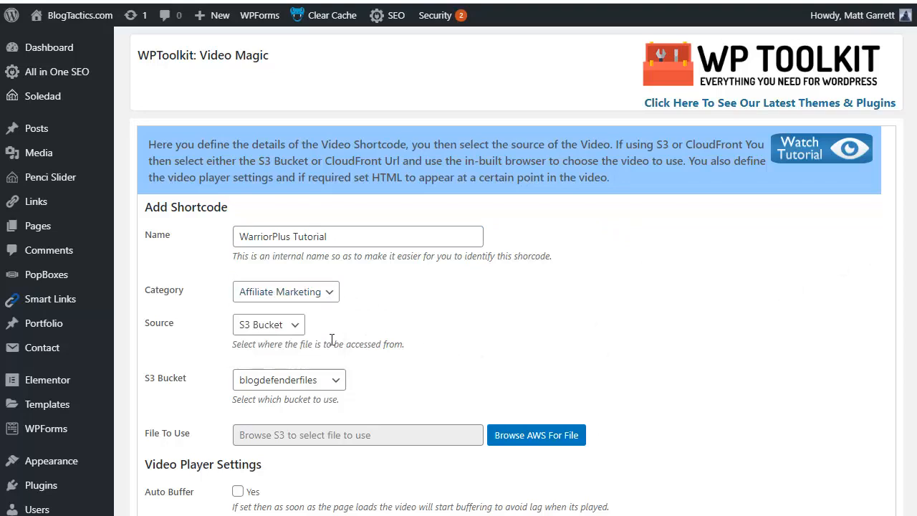
- Use S3 Bucket as the video source and select the warriorplustutorials bucket
left_click(293, 329)
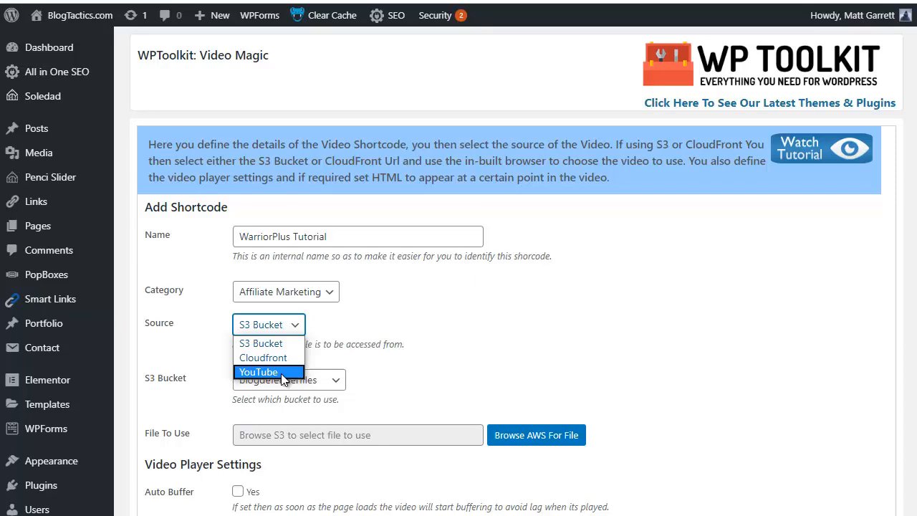
left_click(273, 344)
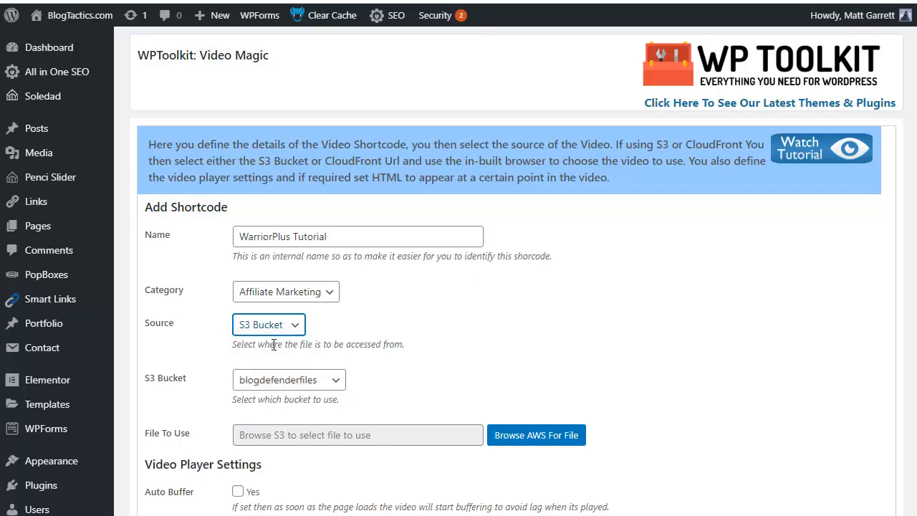
left_click(339, 385)
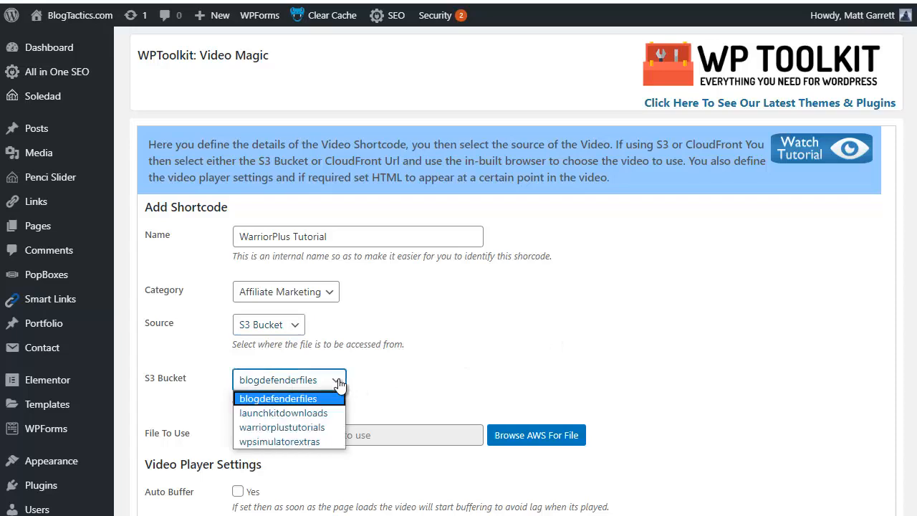
left_click(322, 428)
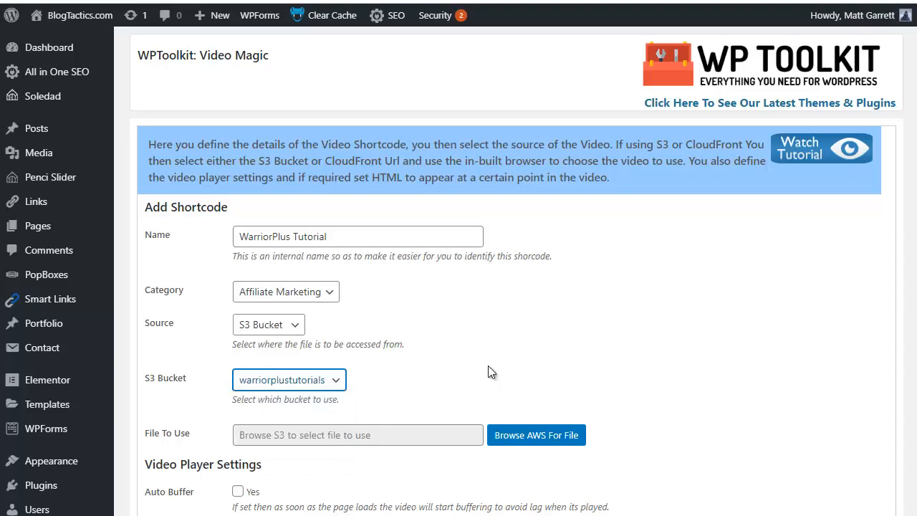
- Browse the AWS bucket and choose warriorplusforbeginners.mp4 as the file to use
left_click(915, 365)
left_click(538, 439)
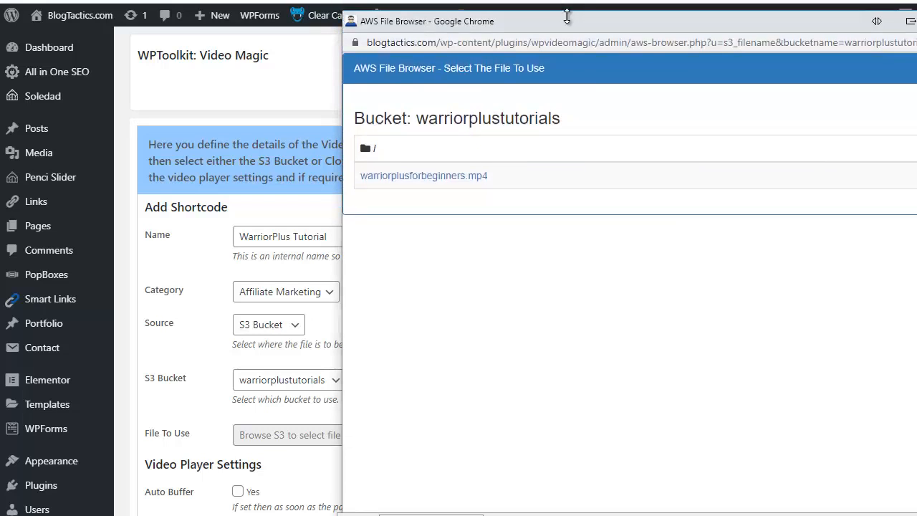
left_click_drag(557, 28, 474, 30)
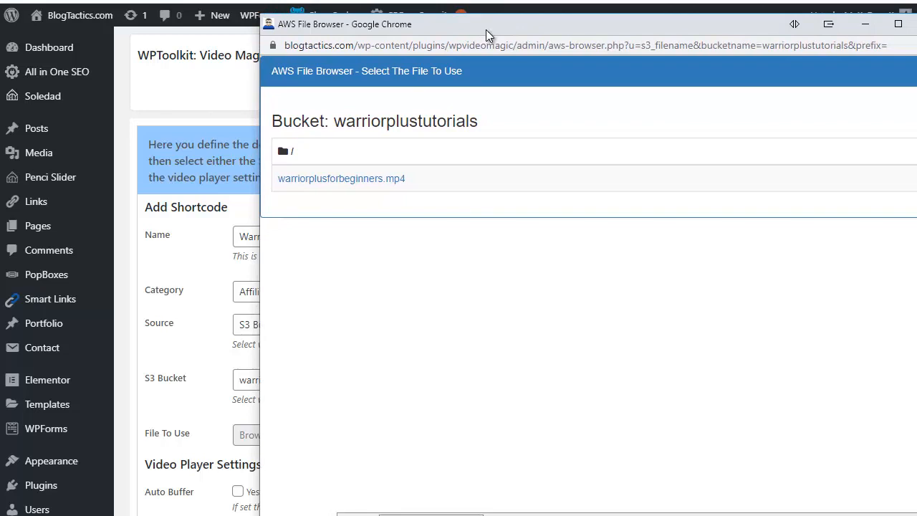
left_click(370, 180)
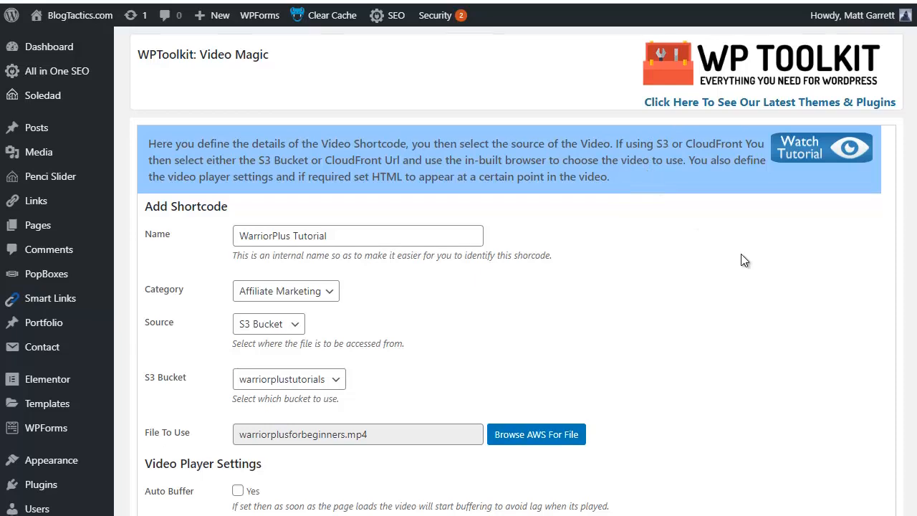
- Enable Auto Buffer, Auto Play and Show Player Controls in the video player settings
scroll(741, 255, "down", 4)
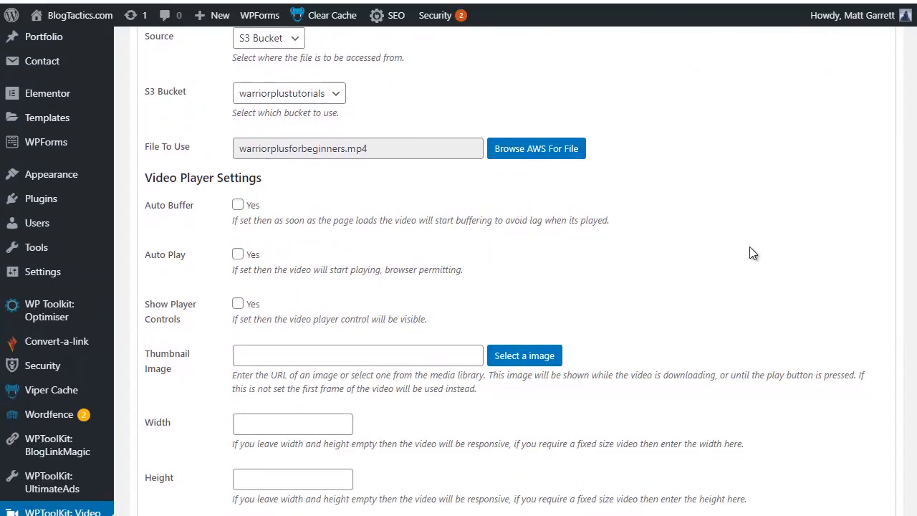
scroll(749, 246, "down", 1)
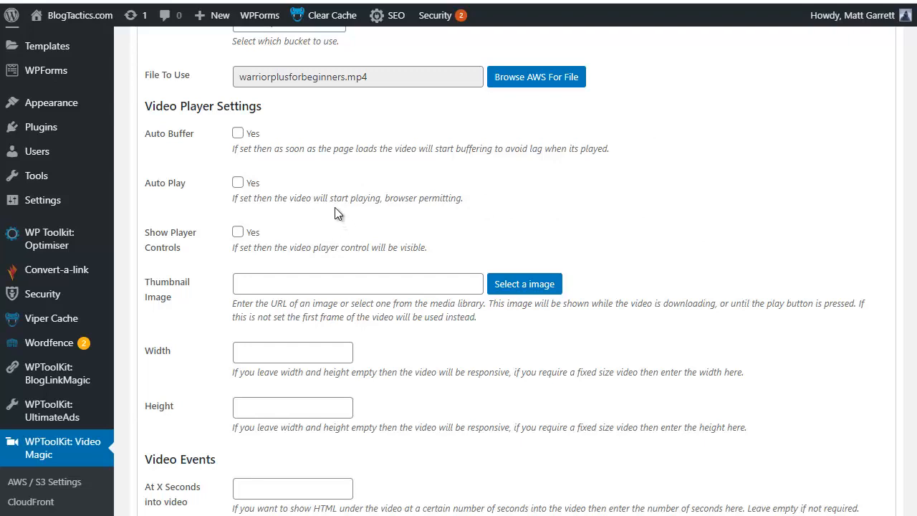
left_click(240, 136)
left_click(239, 183)
left_click(239, 233)
- Paste the "Please Subscribe To My YouTube Channel" link HTML into the video events and have it show at 4 seconds
scroll(501, 286, "down", 1)
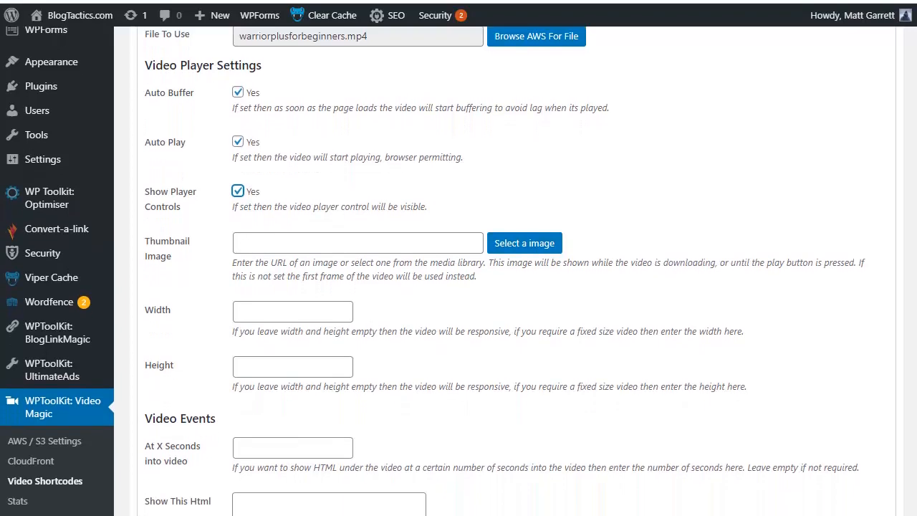
scroll(502, 287, "down", 1)
scroll(502, 287, "down", 1)
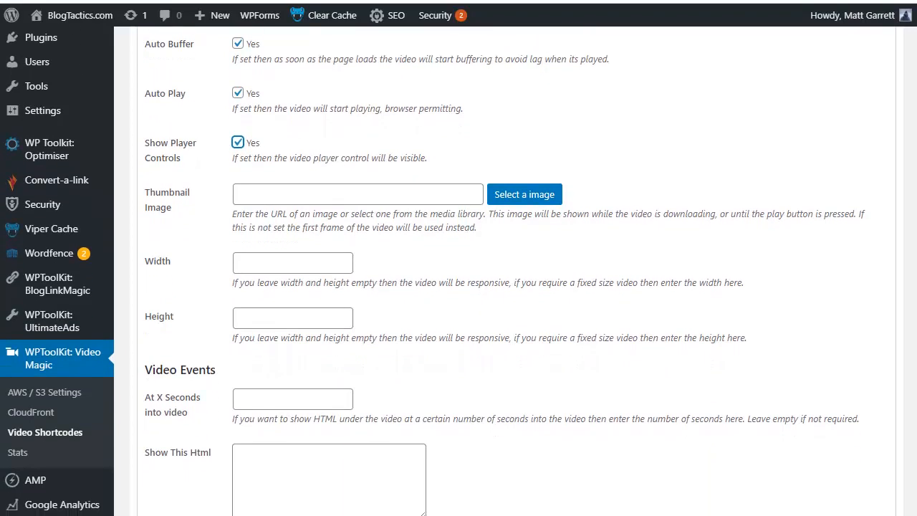
scroll(501, 287, "down", 1)
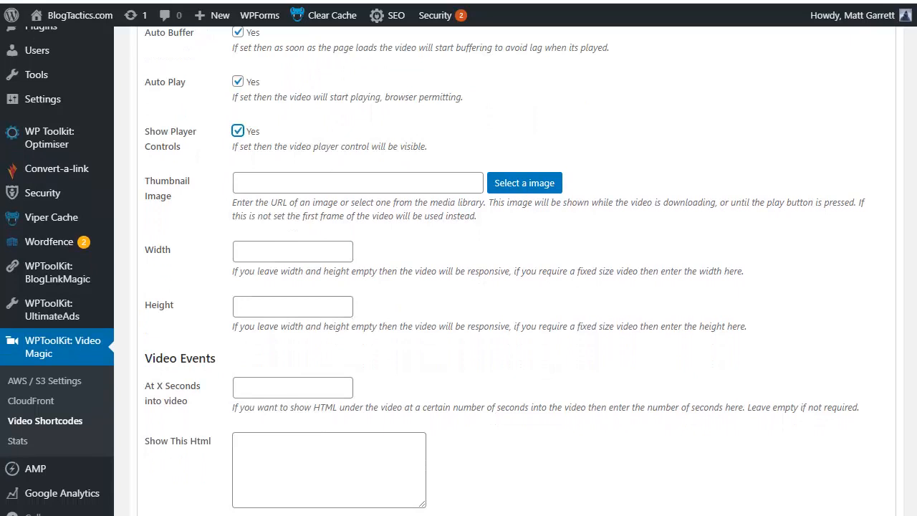
scroll(502, 286, "down", 3)
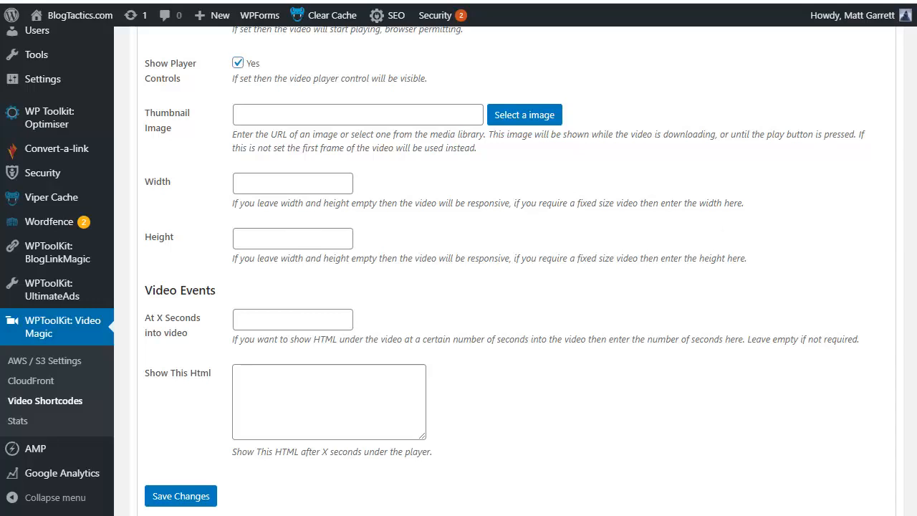
left_click(258, 380)
key("ctrl+v")
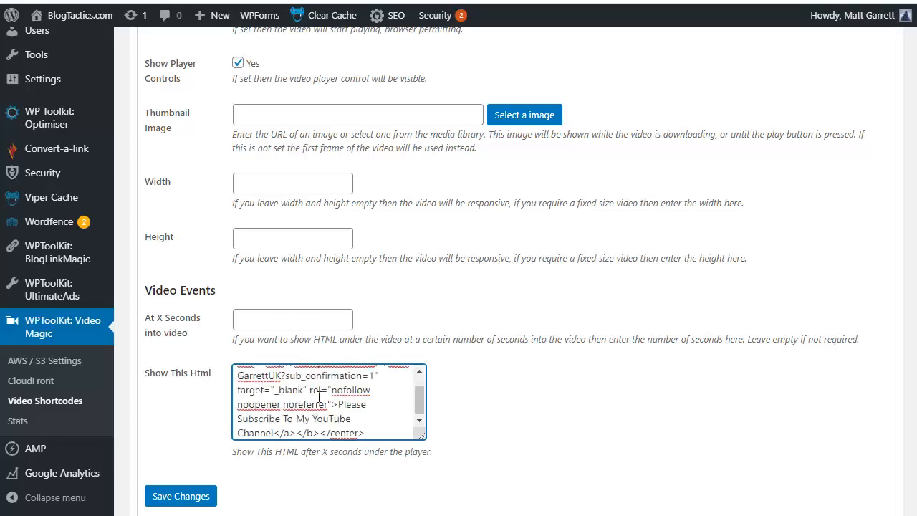
left_click(258, 322)
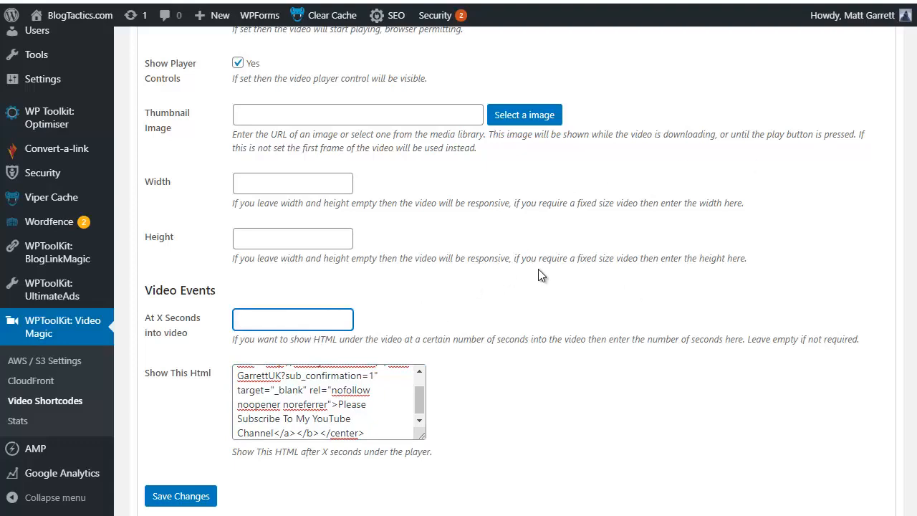
type("4")
left_click_drag(283, 377, 378, 403)
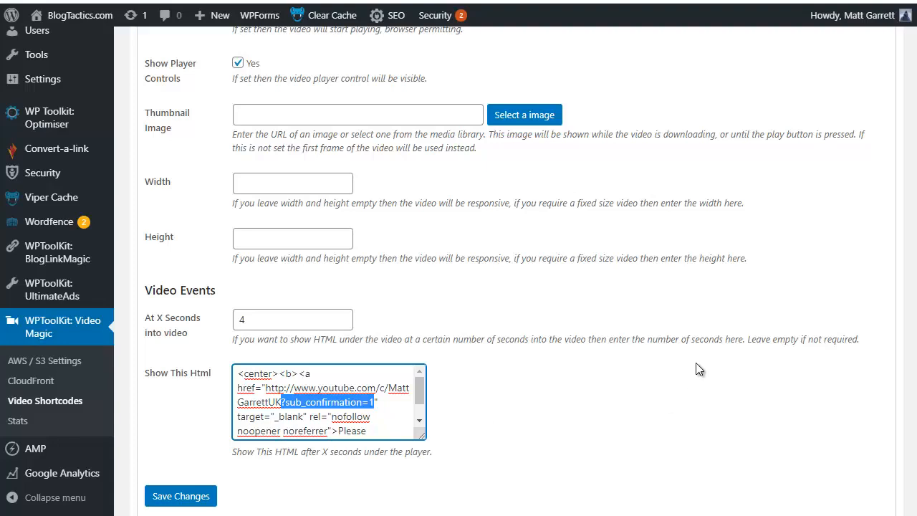
- Set the video width to 560 and height to 315, and save the video shortcode
scroll(720, 359, "down", 2)
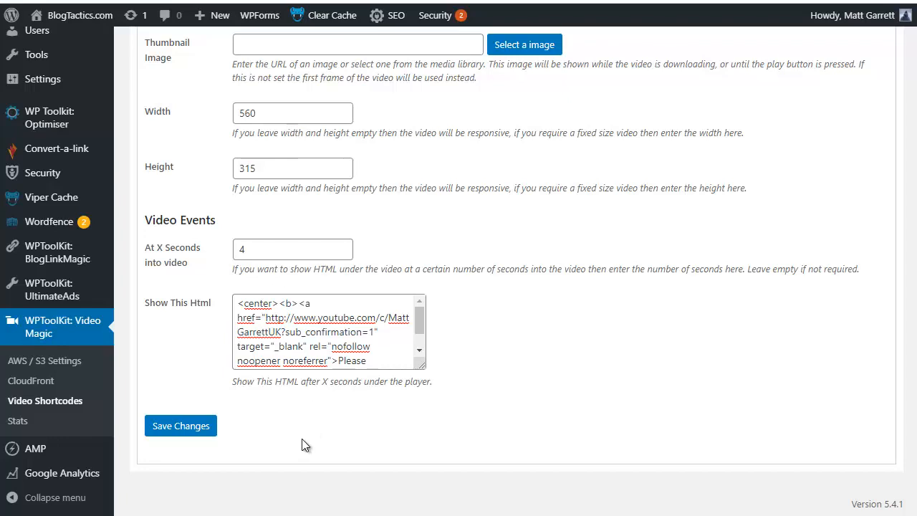
left_click(177, 428)
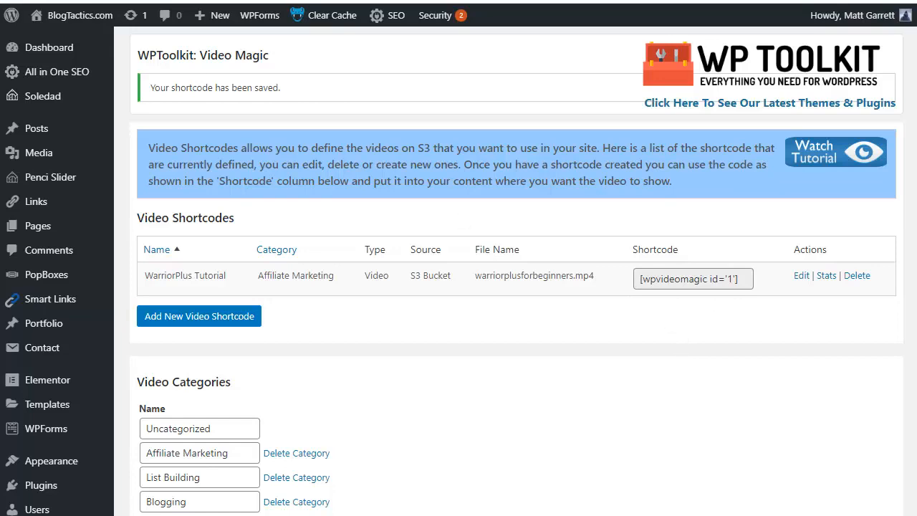
- Replace the VIDEOHERE placeholder in the Warrior Plus For Beginners post with the WarriorPlus Tutorial video shortcode and update the post
left_click(108, 0)
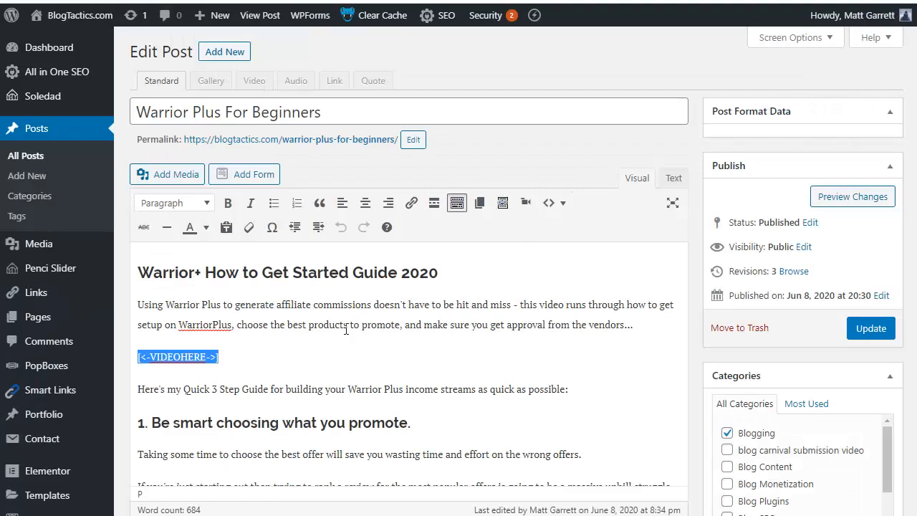
left_click(230, 357)
left_click_drag(224, 357, 138, 357)
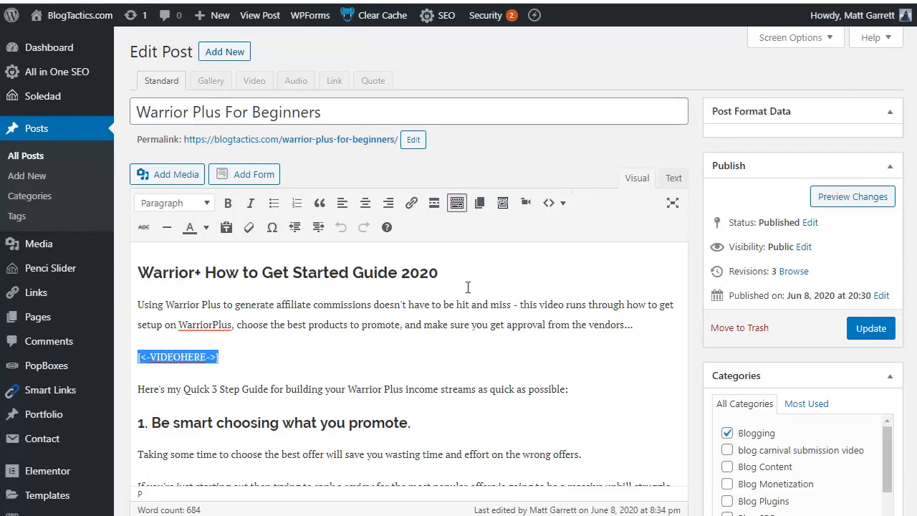
left_click(526, 204)
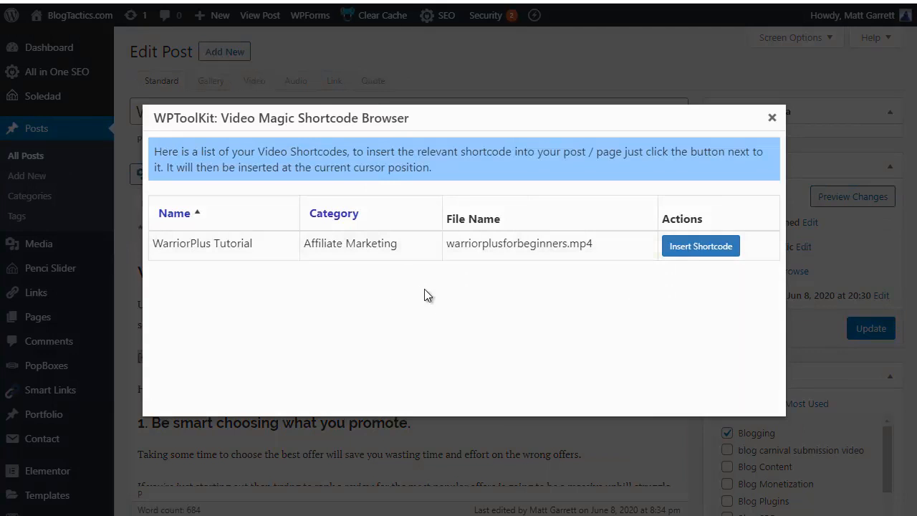
left_click(693, 247)
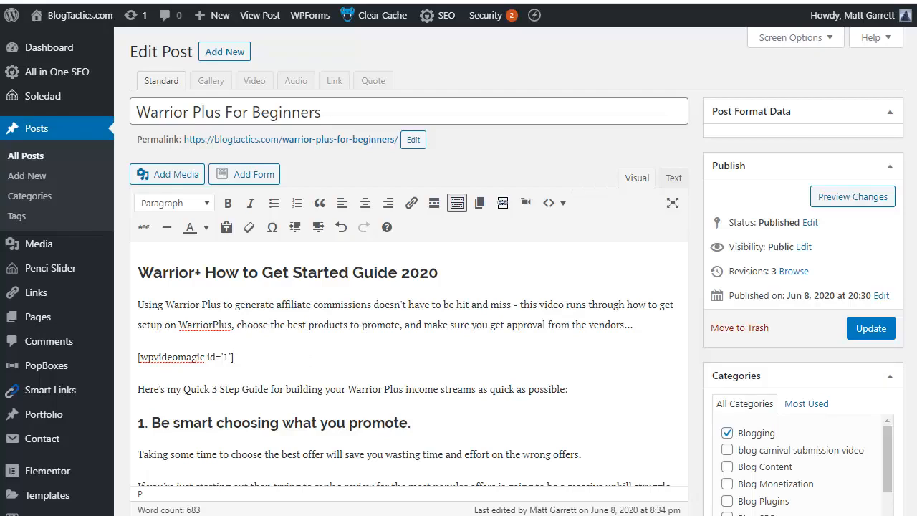
left_click(871, 329)
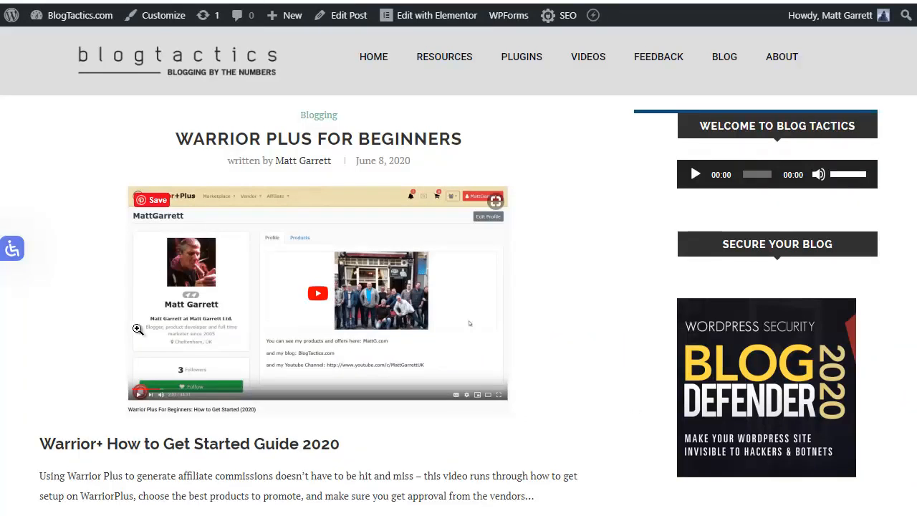
- Test the embedded video's playback and player controls on the published Warrior Plus For Beginners post
scroll(138, 329, "down", 3)
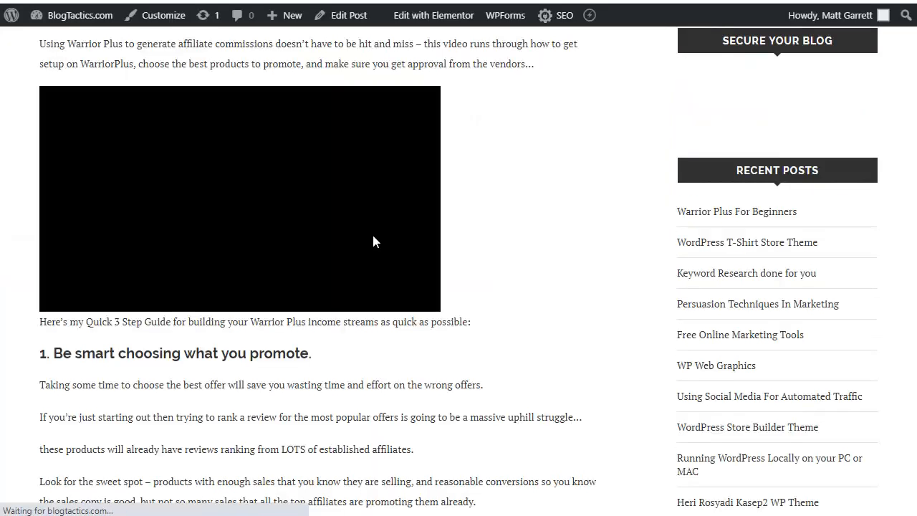
left_click(380, 237)
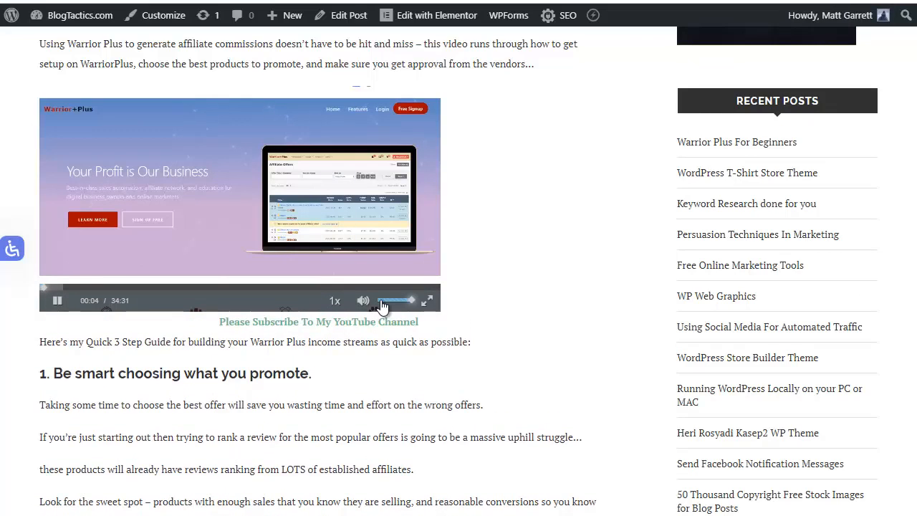
left_click(381, 302)
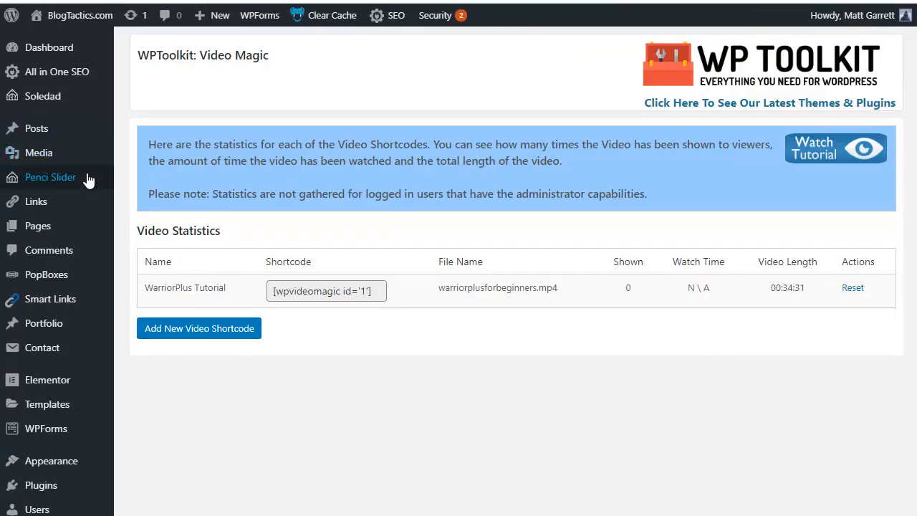
- Review the Video Magic statistics page for the WarriorPlus Tutorial shortcode
scroll(96, 383, "down", 7)
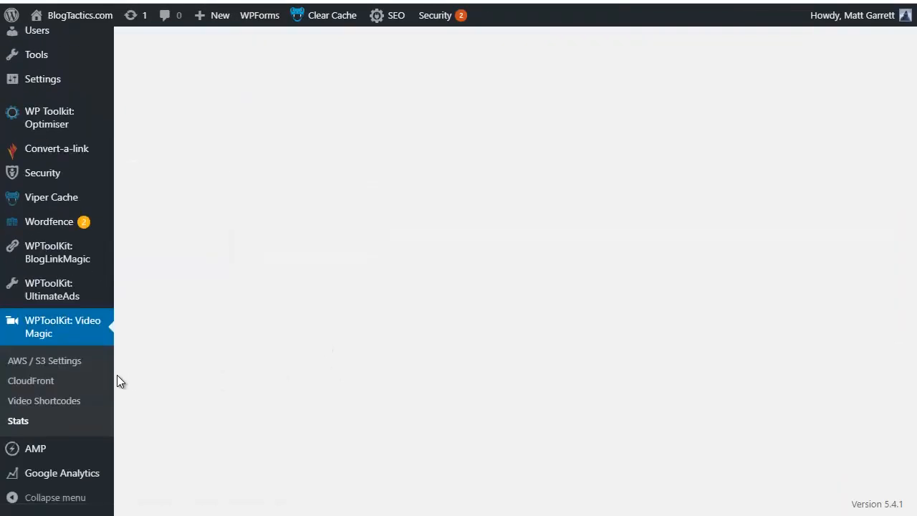